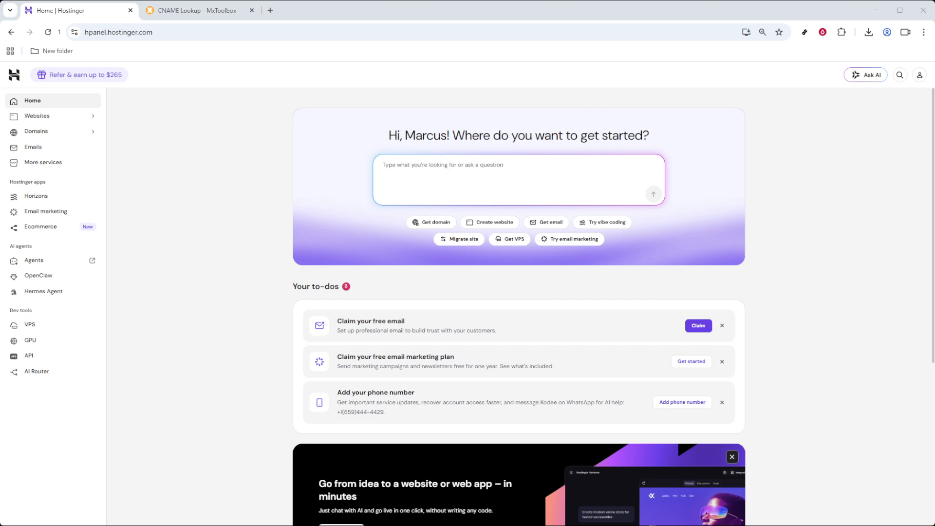
Step: Go from the Domains portfolio to tutorialsbymarcus.com's DNS / Nameservers page
{"action": "left_click", "coordinate": [63, 136]}
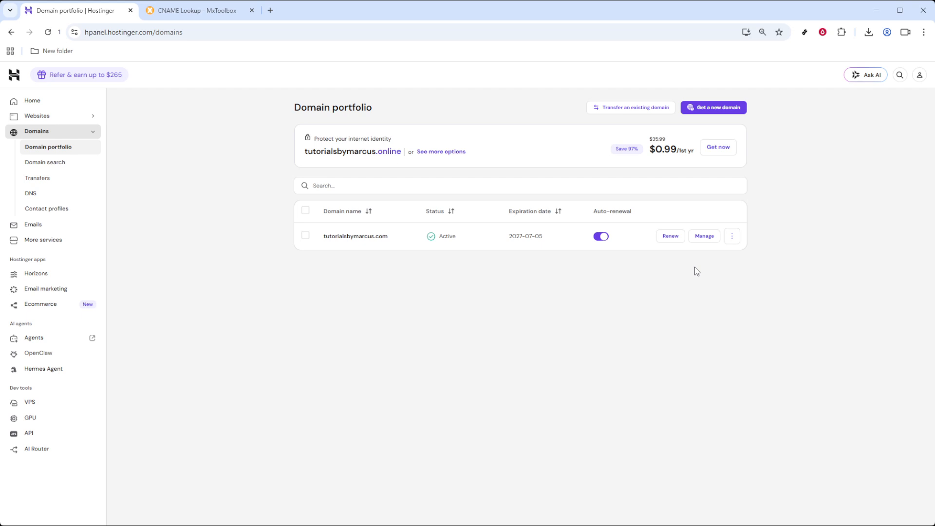
{"action": "left_click", "coordinate": [703, 238]}
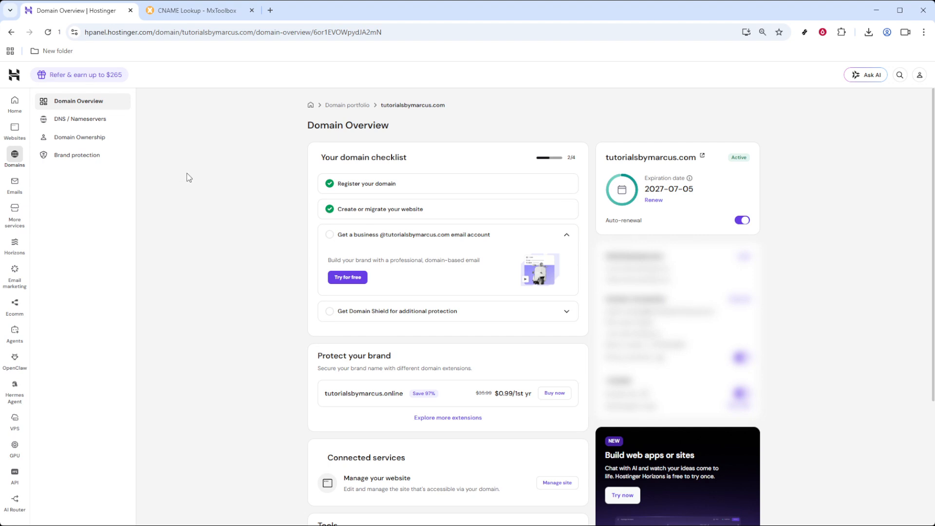
{"action": "left_click", "coordinate": [61, 125]}
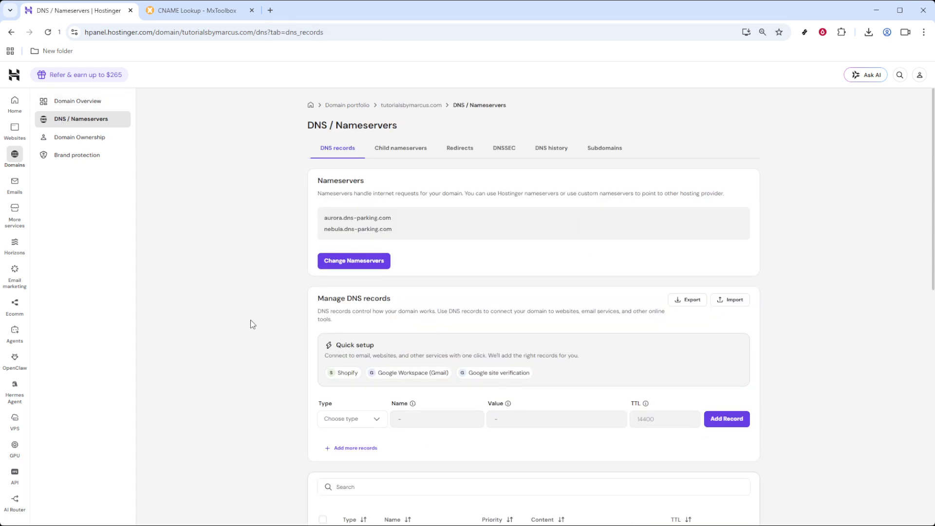
Step: Scroll down to Manage DNS records, which lists the existing www and shop records
{"action": "scroll", "coordinate": [253, 324], "scroll_direction": "down", "scroll_amount": 4}
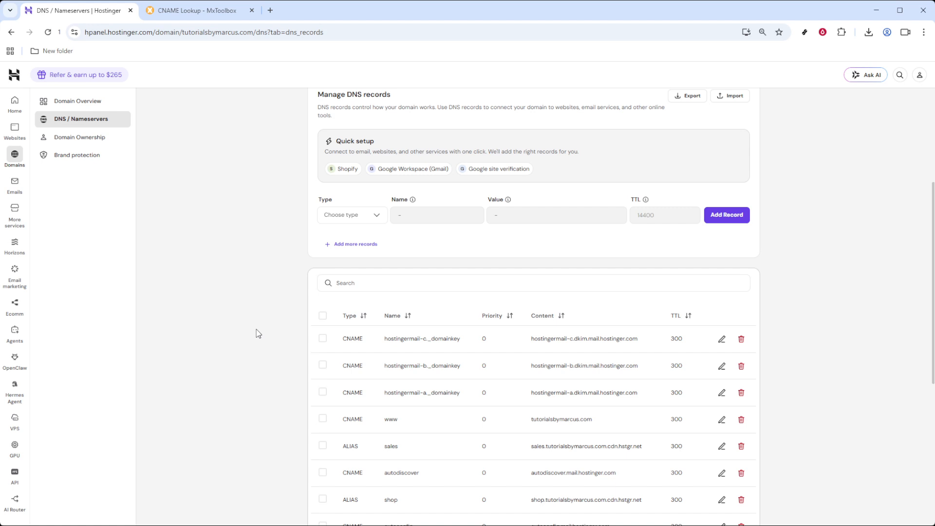
Step: Set the new DNS record's type to CNAME, keeping TTL 14400
{"action": "left_click", "coordinate": [366, 222]}
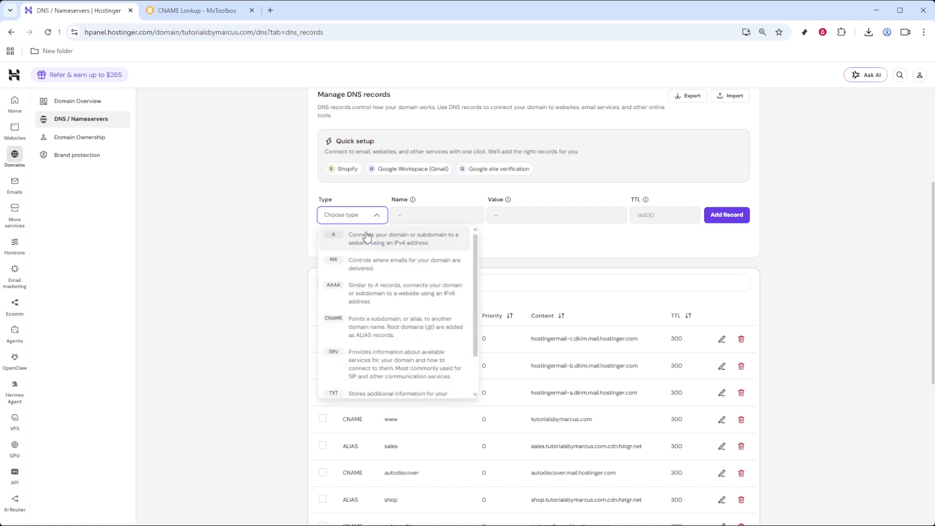
{"action": "left_click", "coordinate": [364, 325]}
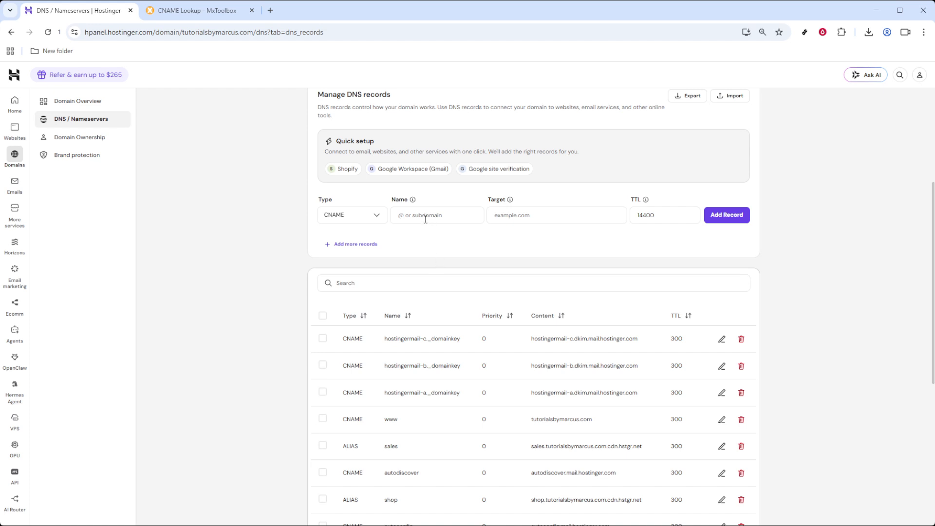
Step: Delete the www CNAME record that points to tutorialsbymarcus.com and confirm the deletion
{"action": "left_click", "coordinate": [322, 419]}
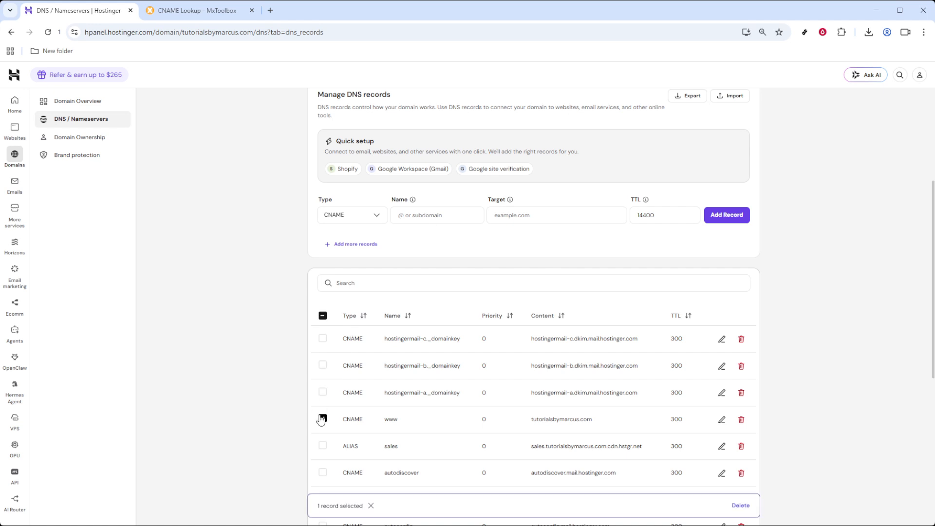
{"action": "left_click", "coordinate": [741, 505]}
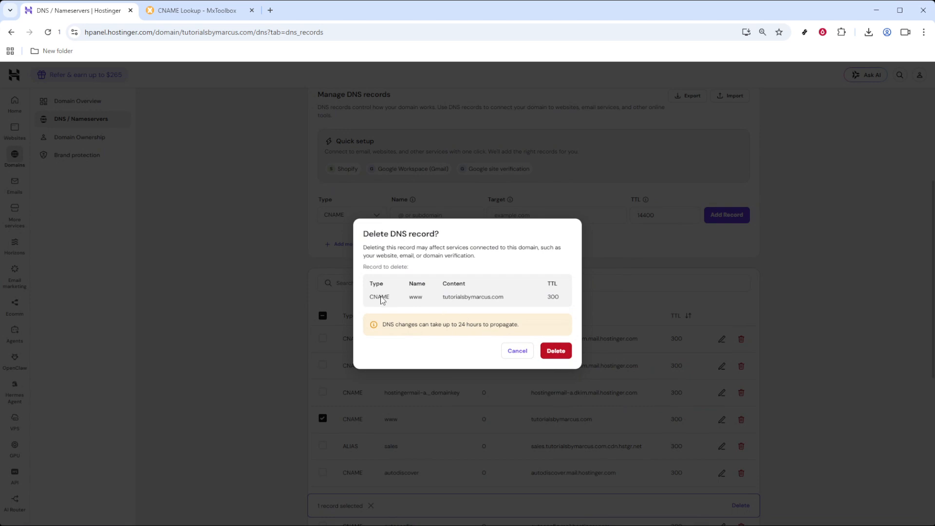
{"action": "left_click", "coordinate": [566, 356]}
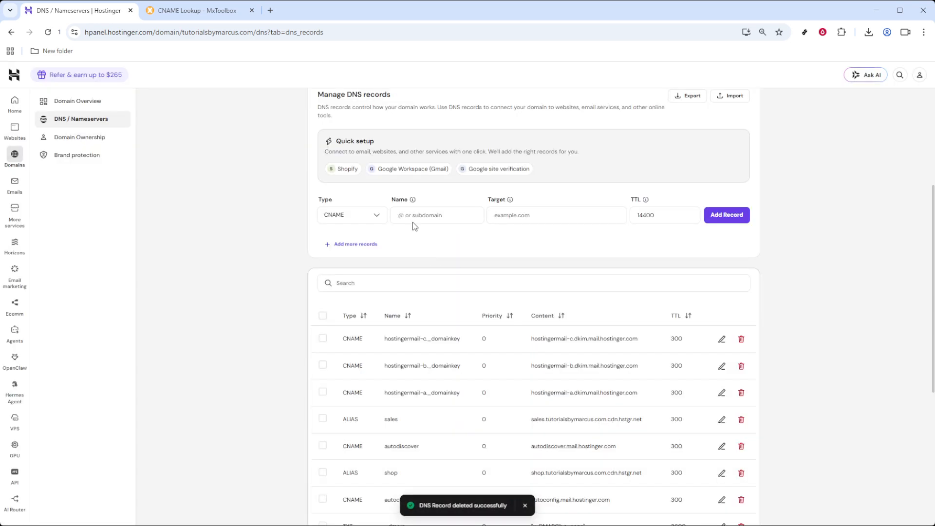
Step: Name the new record www and copy shops.myshopify.com from Shopify's quick-setup panel
{"action": "left_click", "coordinate": [414, 215]}
{"action": "type", "text": "www"}
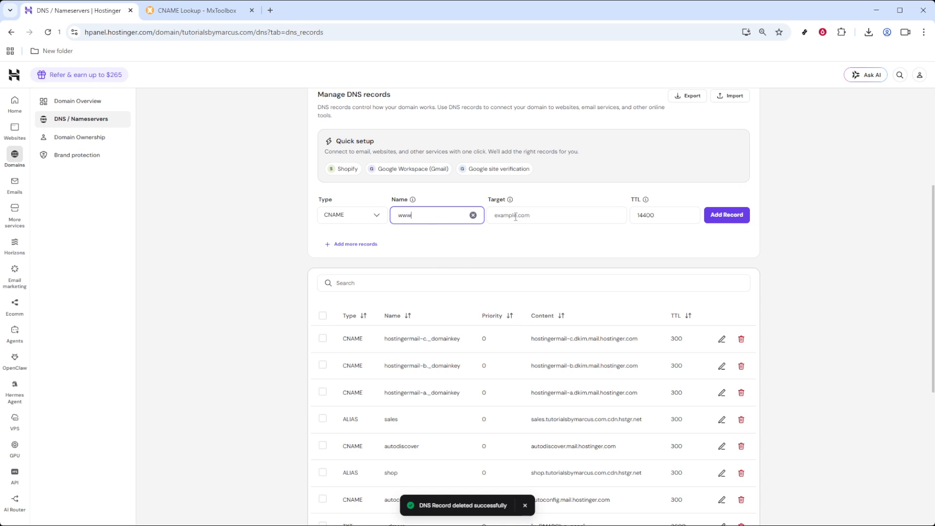
{"action": "left_click", "coordinate": [348, 170]}
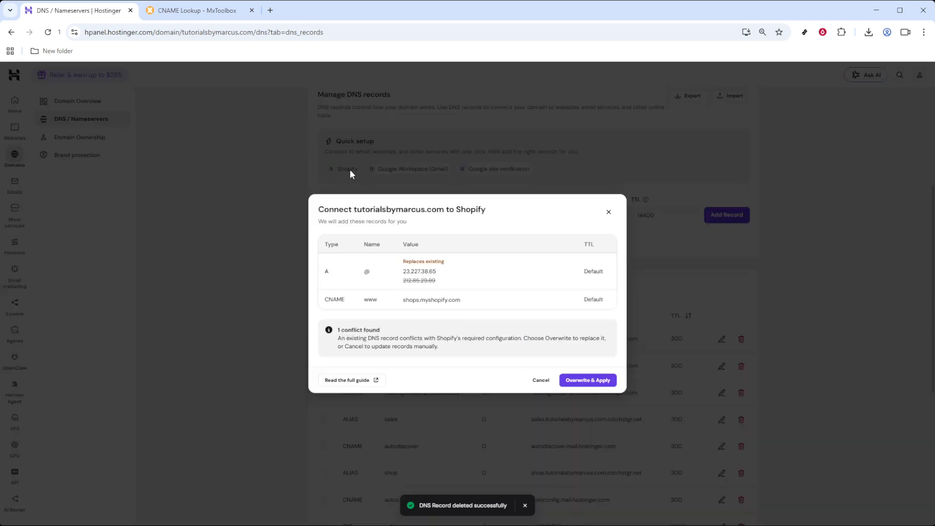
{"action": "double_click", "coordinate": [450, 299]}
{"action": "key", "text": "ctrl+c"}
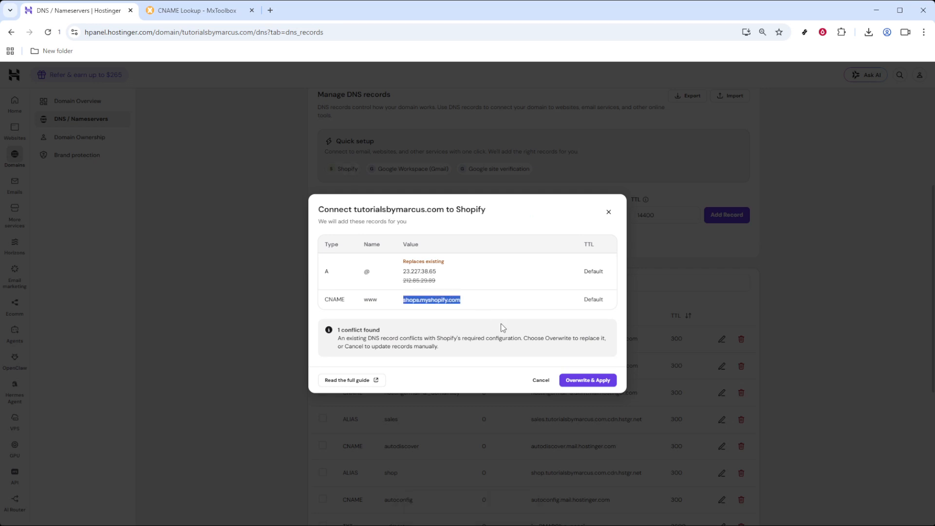
{"action": "left_click", "coordinate": [543, 382]}
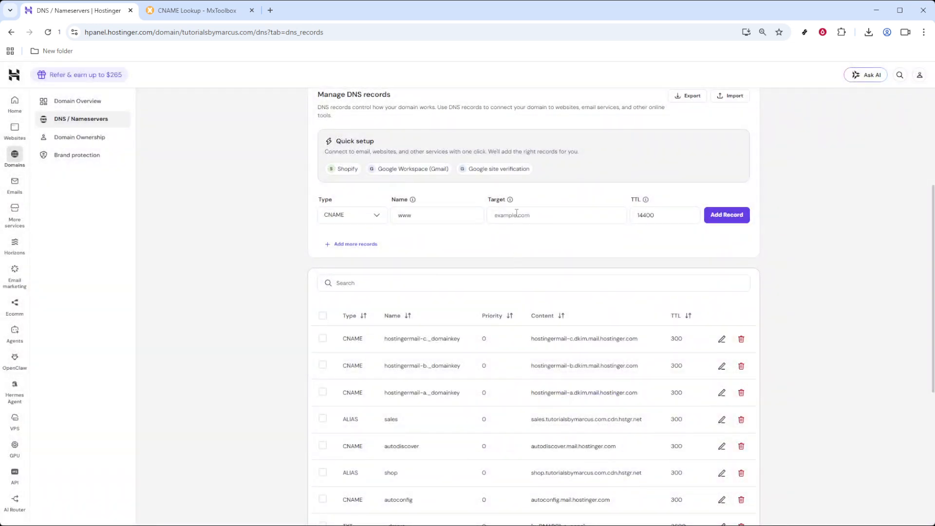
{"action": "left_click", "coordinate": [518, 215]}
Step: Paste shops.myshopify.com as the CNAME target and check the entered value
{"action": "key", "text": "ctrl+v"}
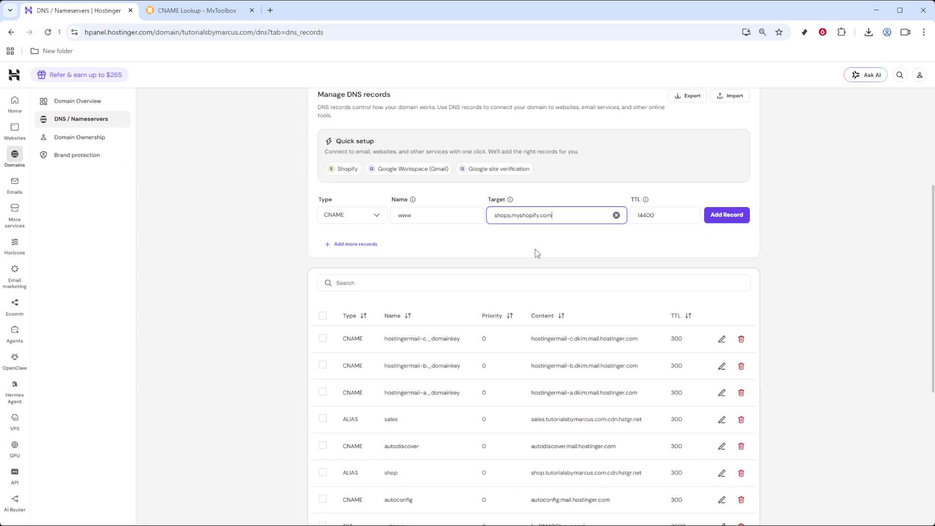
{"action": "left_click", "coordinate": [530, 250]}
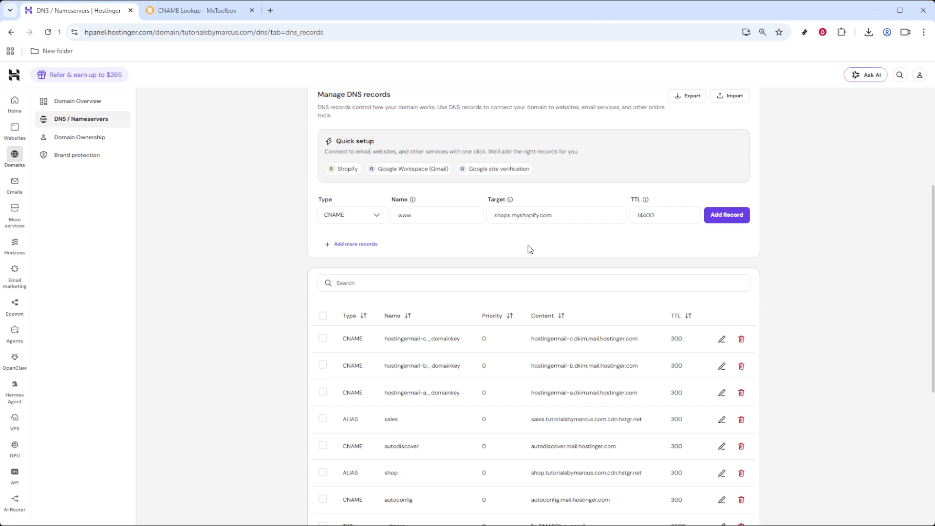
{"action": "double_click", "coordinate": [522, 215]}
{"action": "triple_click", "coordinate": [521, 215]}
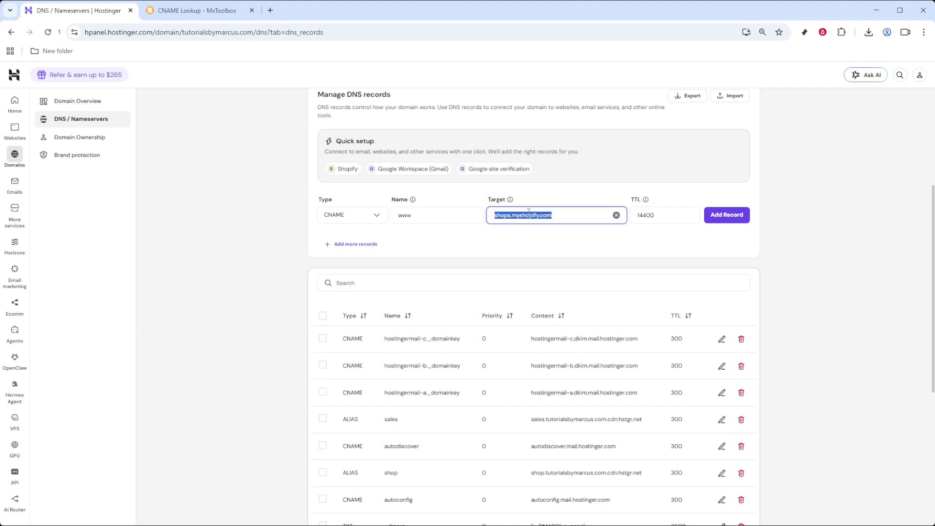
{"action": "left_click", "coordinate": [582, 242]}
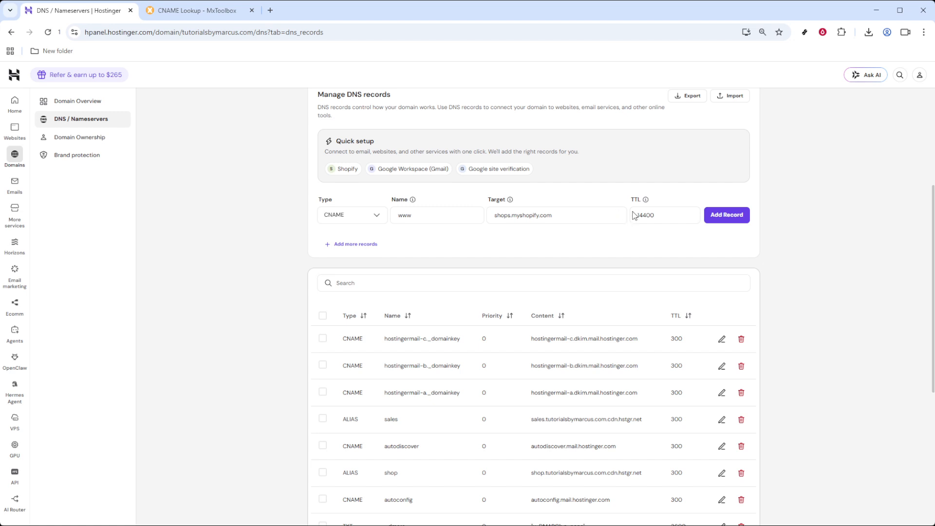
Step: Add the www → shops.myshopify.com CNAME record with TTL 14400 and find it in the list
{"action": "double_click", "coordinate": [651, 213]}
{"action": "left_click", "coordinate": [678, 236]}
{"action": "left_click", "coordinate": [729, 219]}
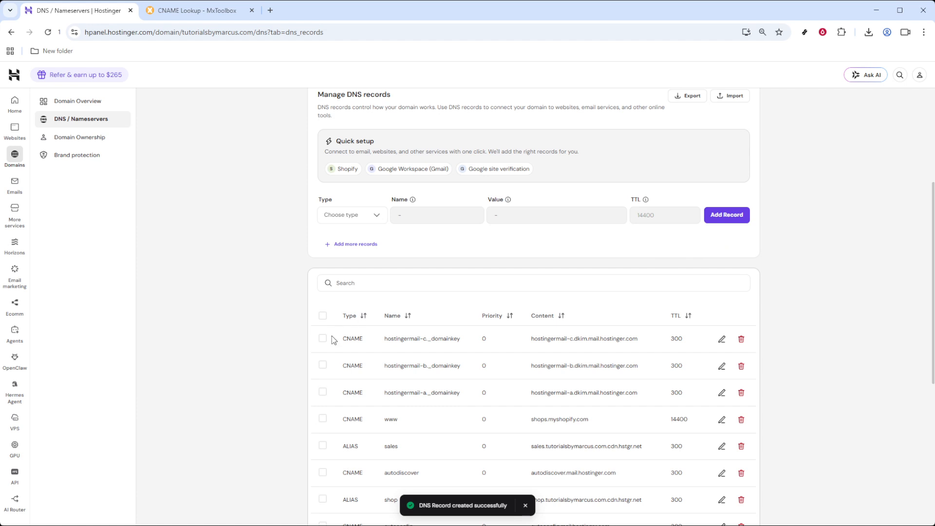
{"action": "scroll", "coordinate": [331, 341], "scroll_direction": "down", "scroll_amount": 2}
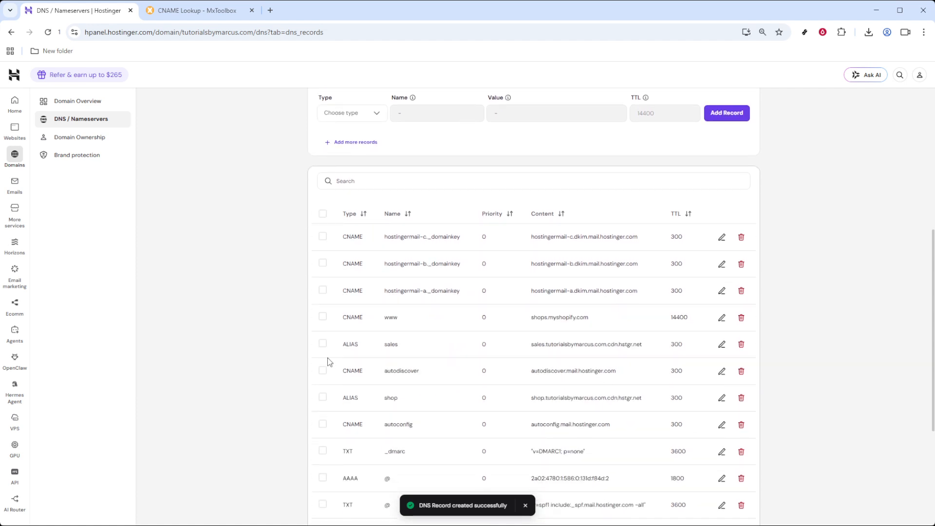
{"action": "left_click", "coordinate": [323, 316]}
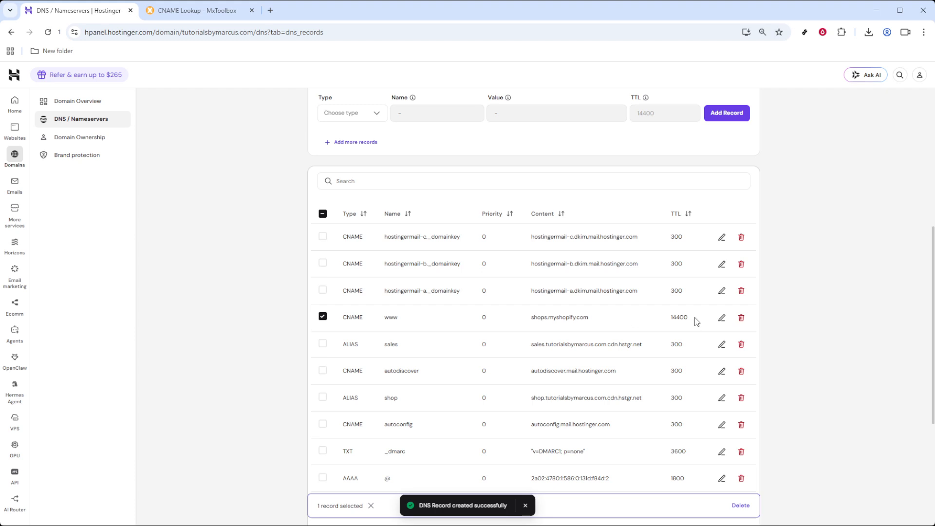
{"action": "left_click", "coordinate": [323, 317]}
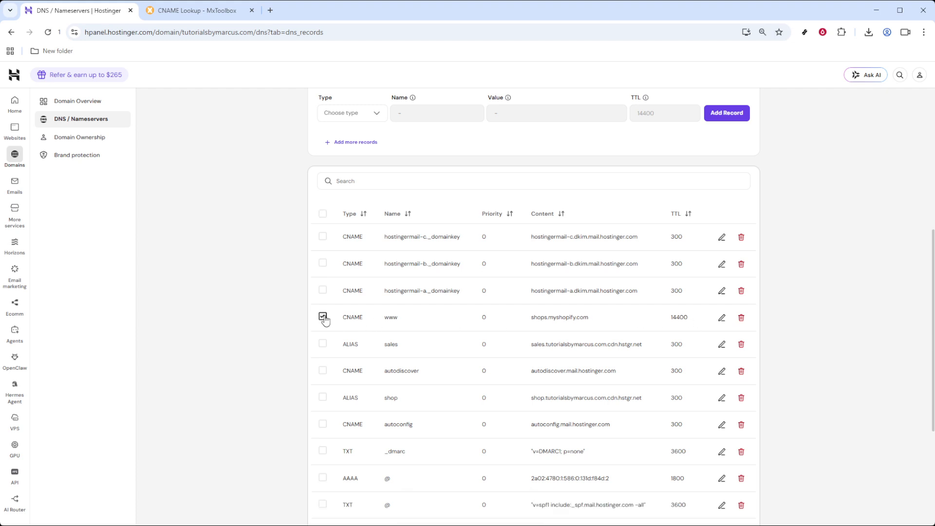
Step: In MxToolbox, paste tutorialsbymarcus.com into the CNAME Lookup domain field
{"action": "left_click", "coordinate": [206, 15]}
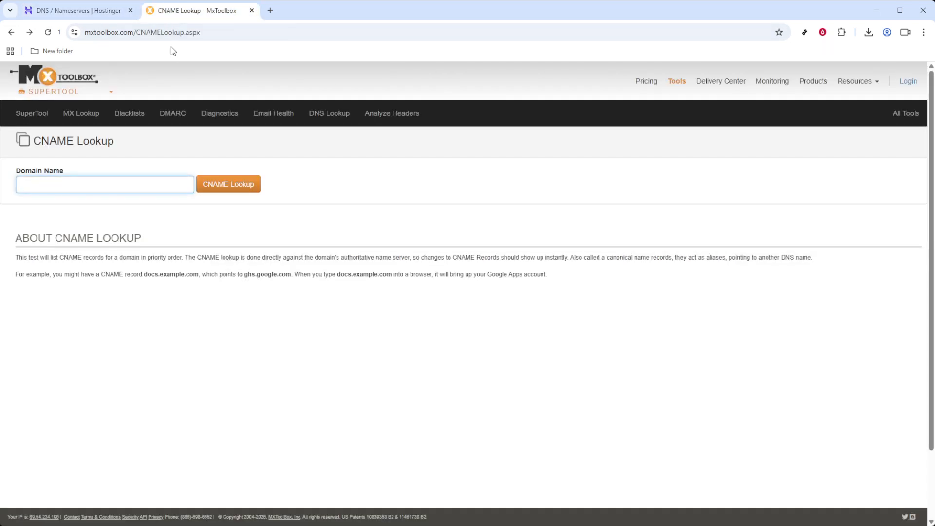
{"action": "left_click", "coordinate": [199, 33]}
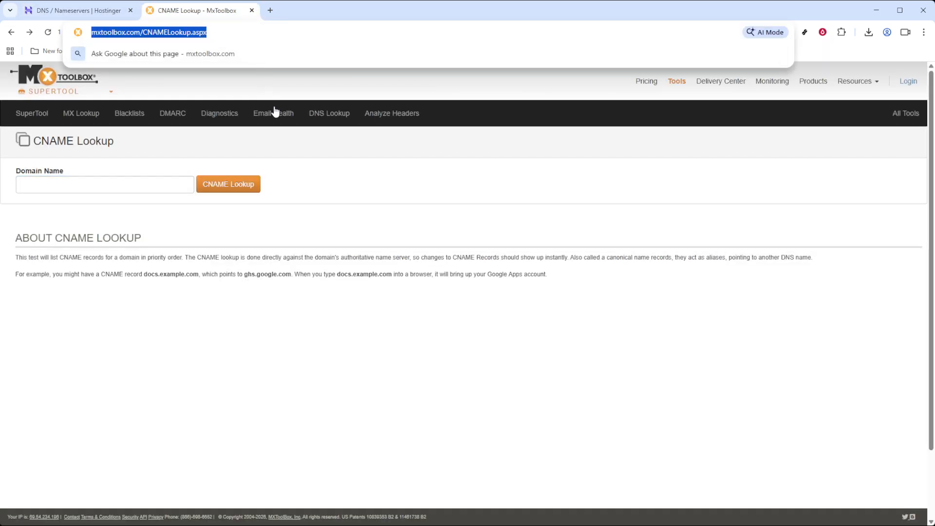
{"action": "left_click", "coordinate": [335, 254]}
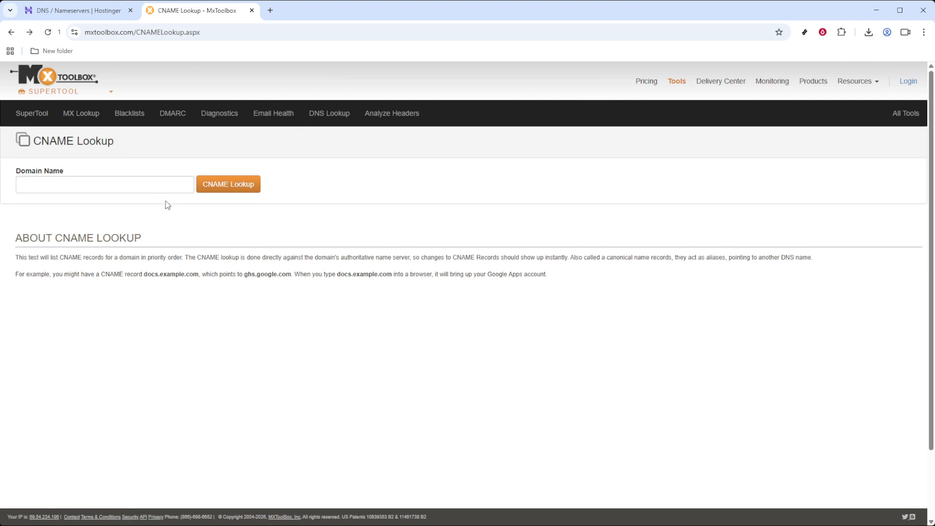
{"action": "left_click", "coordinate": [155, 186]}
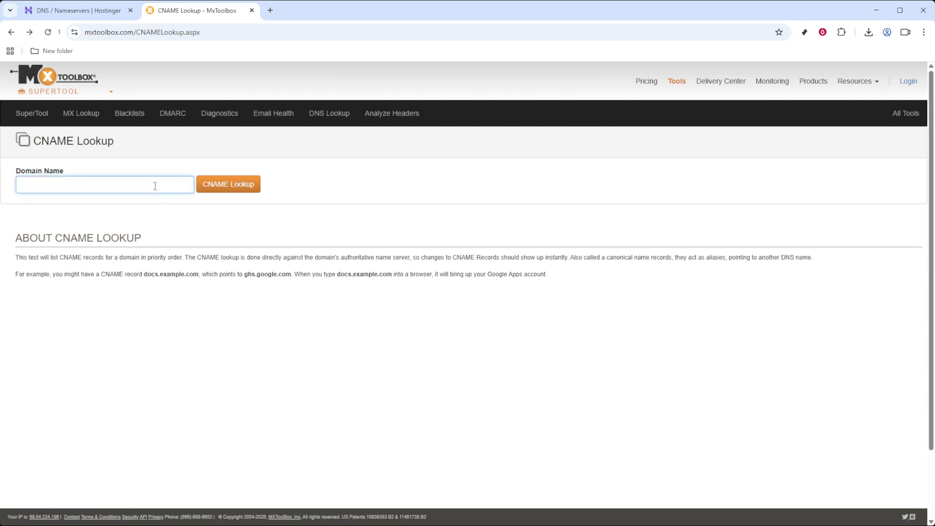
{"action": "type", "text": "tutorialsbymarcus.com"}
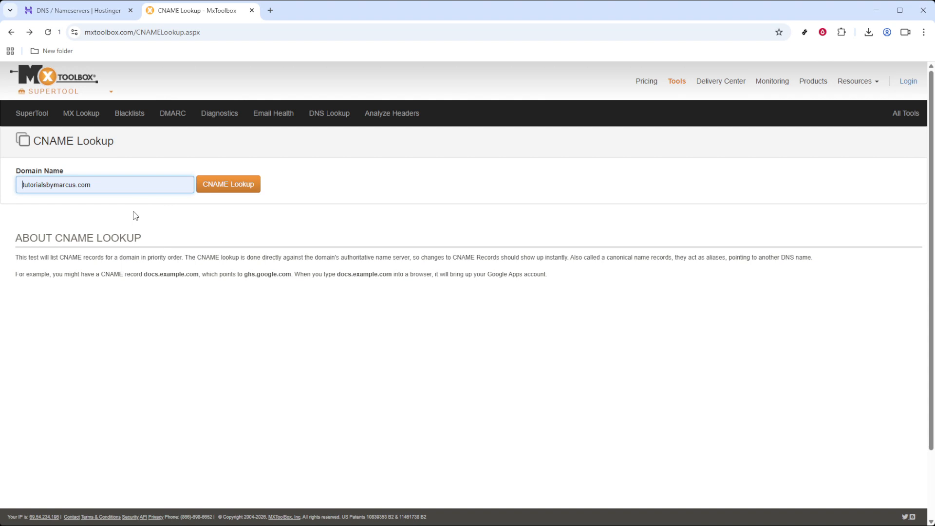
{"action": "key", "text": "End"}
Step: Run the CNAME lookup for tutorialsbymarcus.com, then go back to the CNAME Lookup page
{"action": "left_click", "coordinate": [238, 192]}
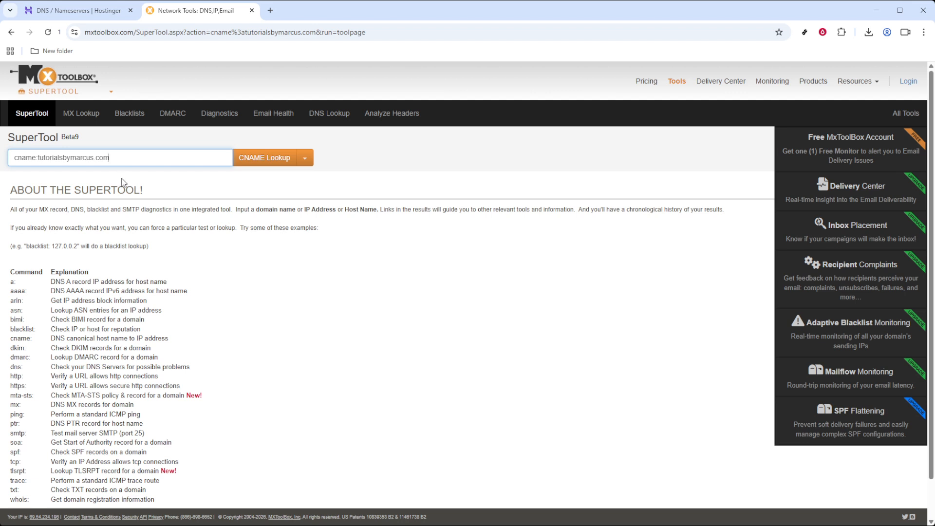
{"action": "left_click", "coordinate": [280, 164]}
{"action": "left_click", "coordinate": [12, 32]}
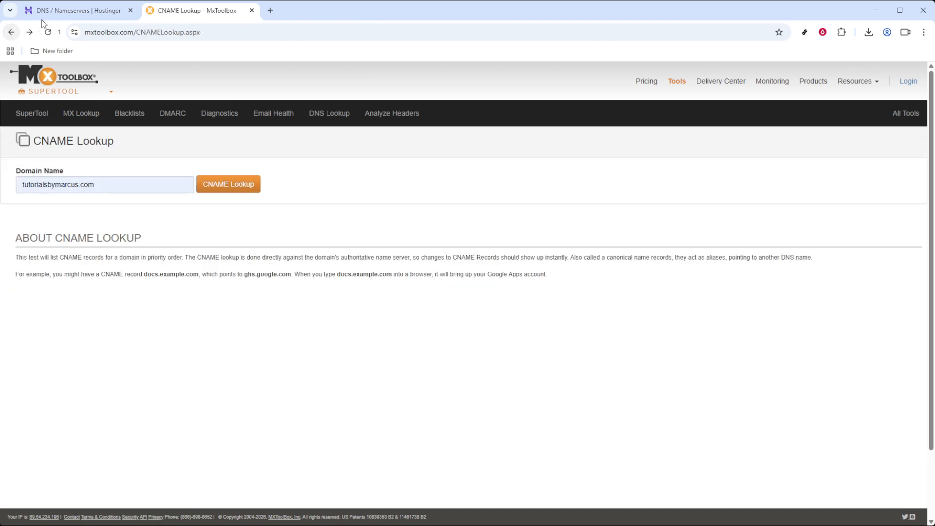
Step: Return to the Hostinger DNS records and head to the hPanel home page
{"action": "left_click", "coordinate": [59, 11]}
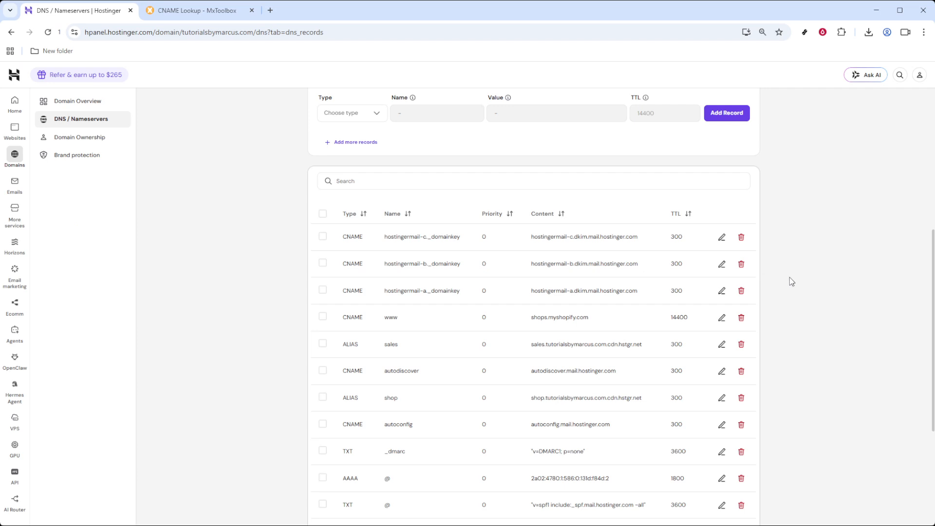
{"action": "scroll", "coordinate": [791, 280], "scroll_direction": "up", "scroll_amount": 4}
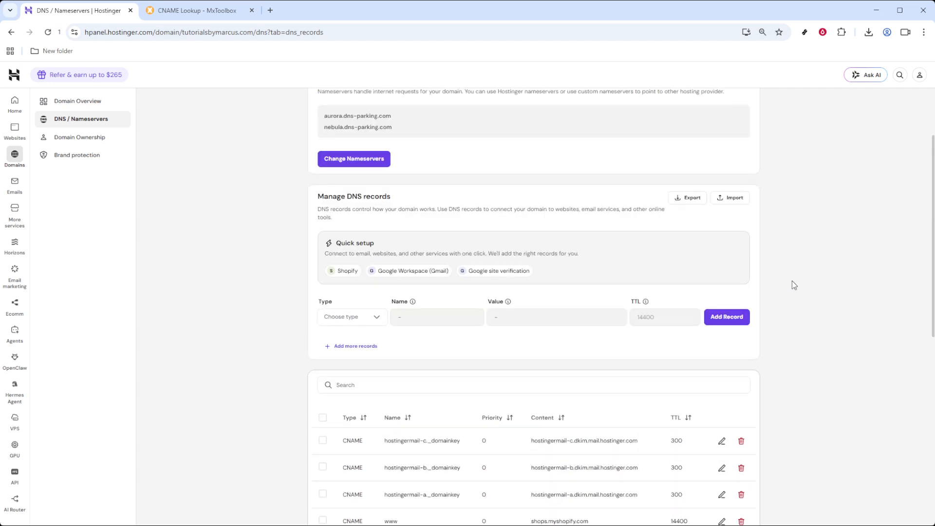
{"action": "left_click", "coordinate": [14, 101]}
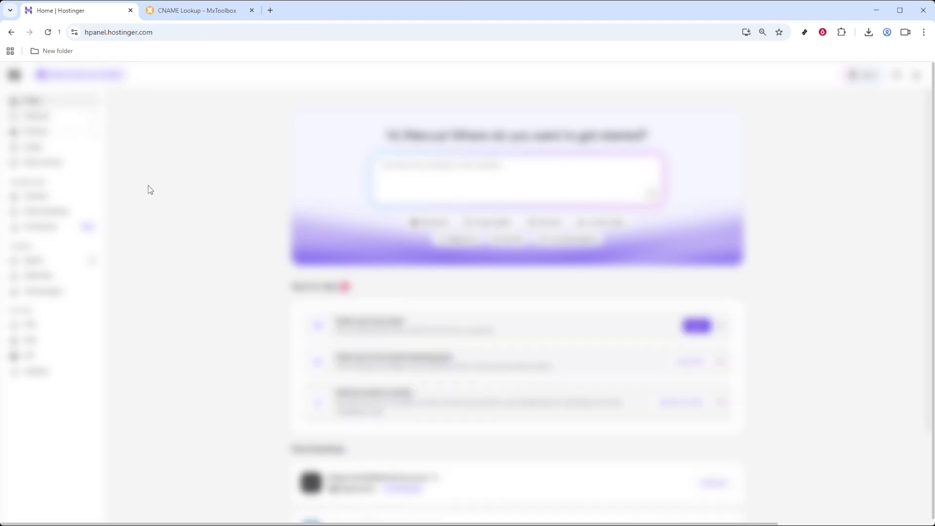